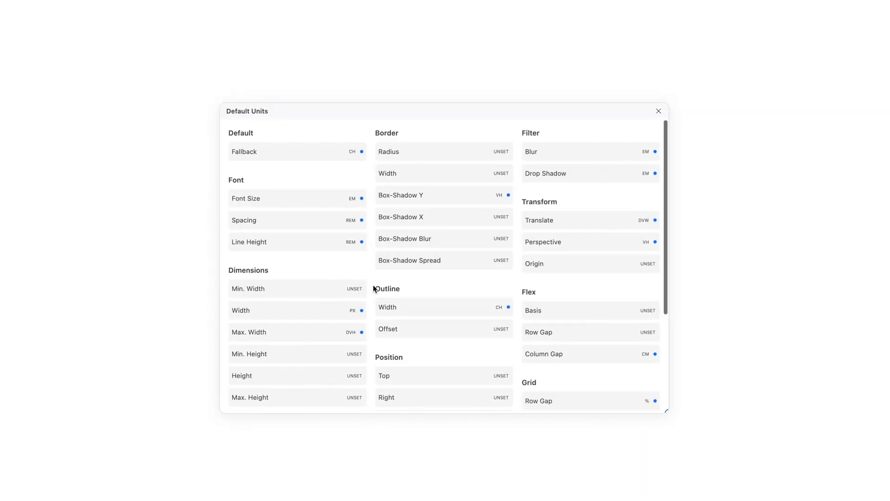
Step: Choose a Dimensions Width default unit and set the Box-Shadow Y default unit to cm
{"action": "left_click", "coordinate": [353, 310]}
{"action": "left_click", "coordinate": [500, 195]}
{"action": "left_click", "coordinate": [500, 354]}
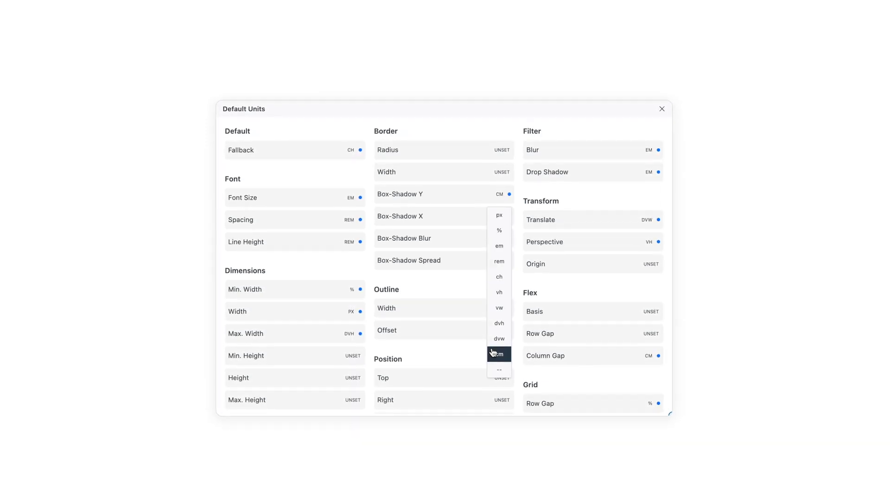
{"action": "scroll", "coordinate": [510, 198], "scroll_direction": "down", "scroll_amount": 3}
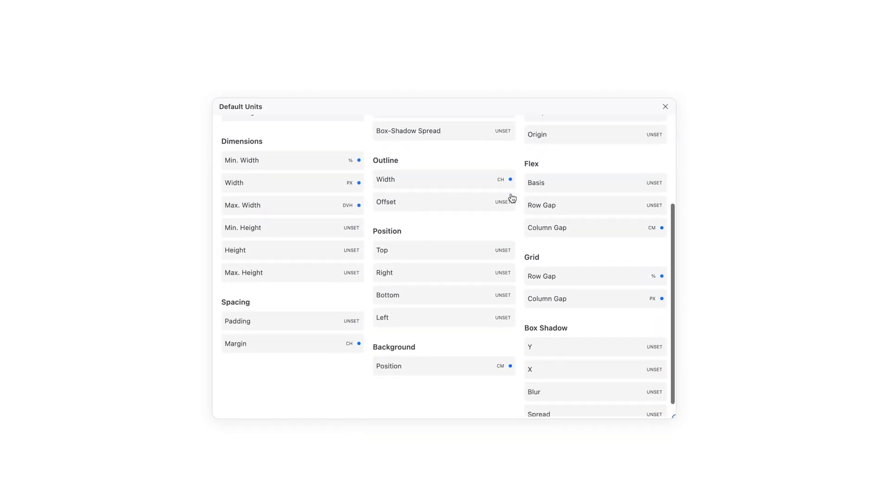
{"action": "scroll", "coordinate": [511, 197], "scroll_direction": "up", "scroll_amount": 3}
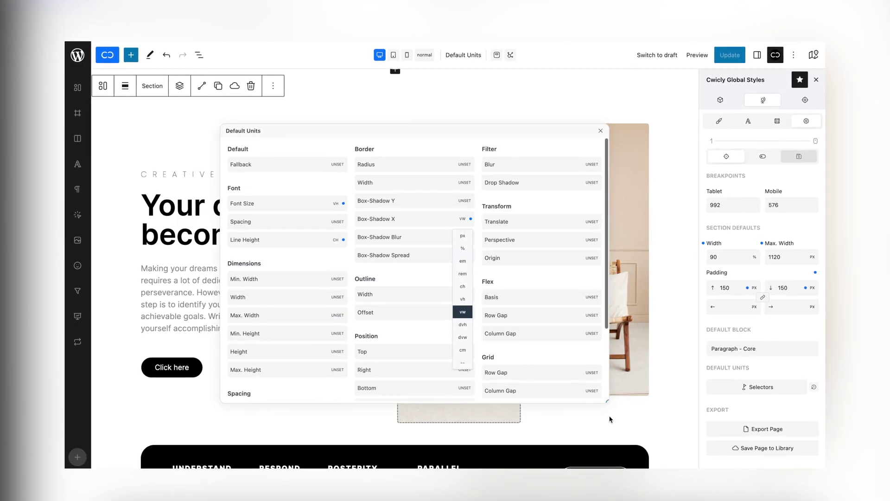
Step: Shrink the Default Units dialog to one column and browse the Width and Blur unit choices
{"action": "left_click_drag", "start_coordinate": [604, 452], "coordinate": [431, 363]}
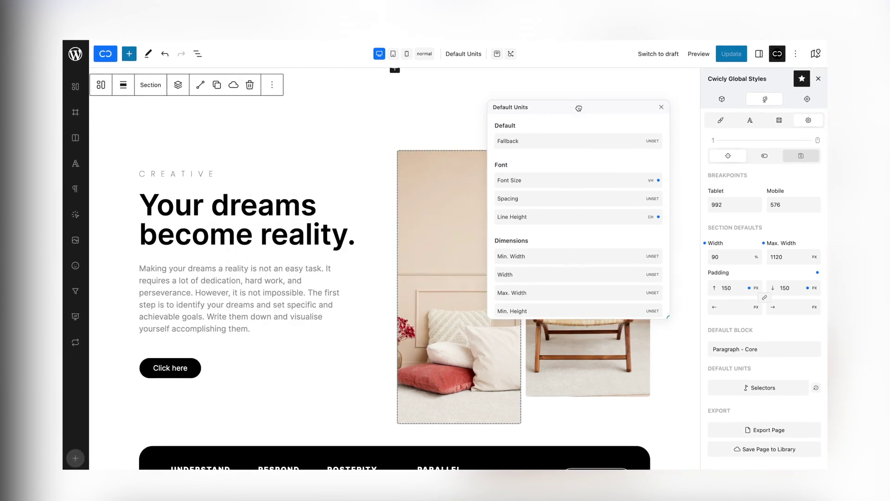
{"action": "scroll", "coordinate": [581, 208], "scroll_direction": "down", "scroll_amount": 5}
{"action": "left_click", "coordinate": [654, 220]}
{"action": "left_click", "coordinate": [655, 295]}
{"action": "scroll", "coordinate": [607, 249], "scroll_direction": "down", "scroll_amount": 3}
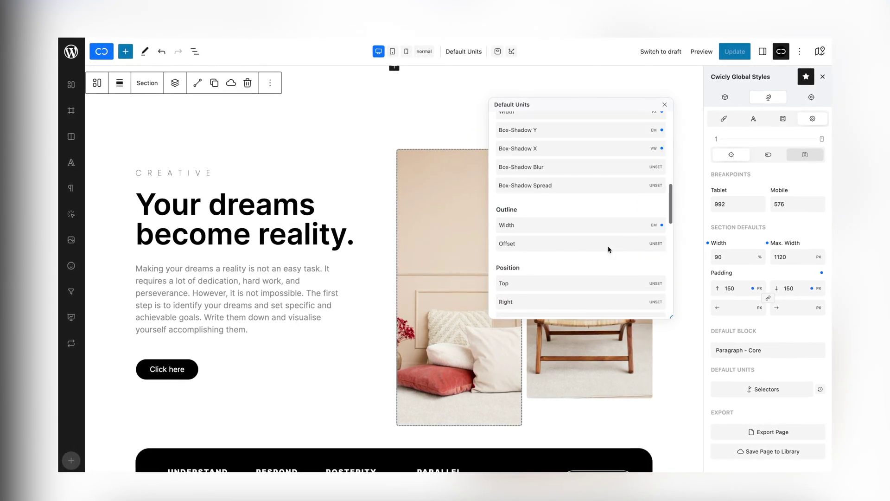
{"action": "left_click", "coordinate": [652, 222]}
{"action": "scroll", "coordinate": [608, 279], "scroll_direction": "down", "scroll_amount": 3}
{"action": "left_click", "coordinate": [657, 291]}
{"action": "left_click", "coordinate": [658, 308]}
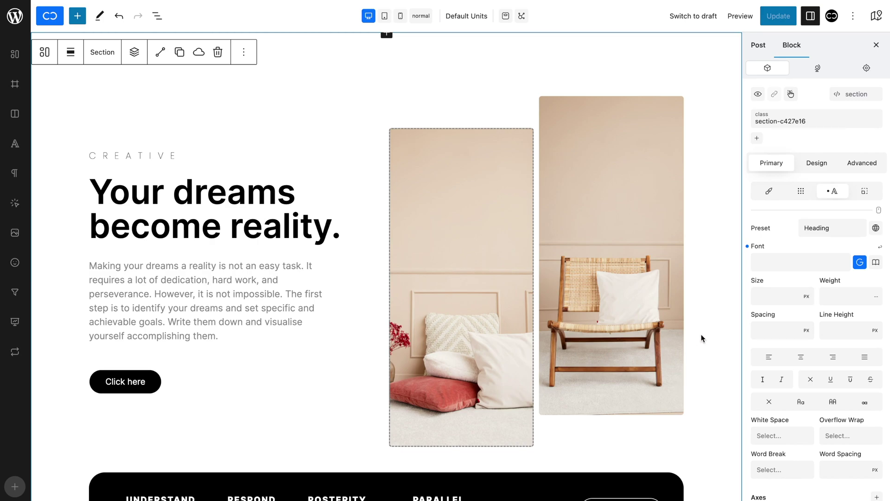
Step: Open the Default Units dialog from Global Styles settings, showing all units unset
{"action": "left_click", "coordinate": [817, 72]}
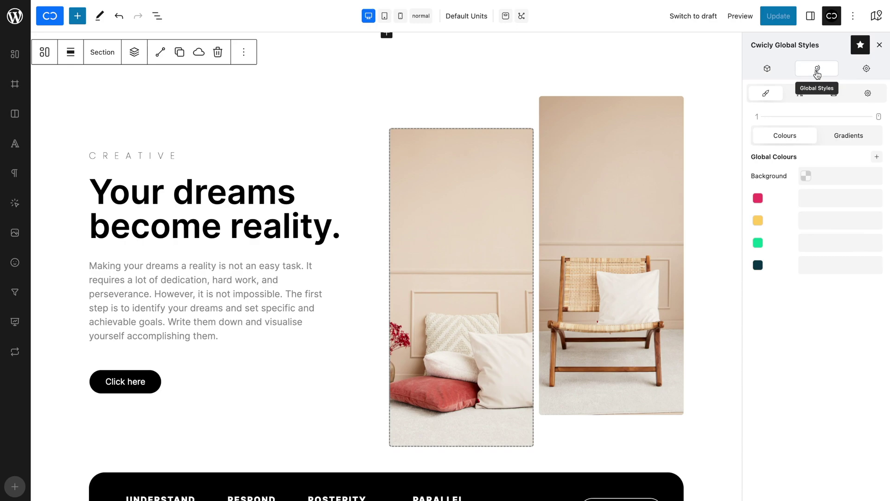
{"action": "left_click", "coordinate": [868, 93]}
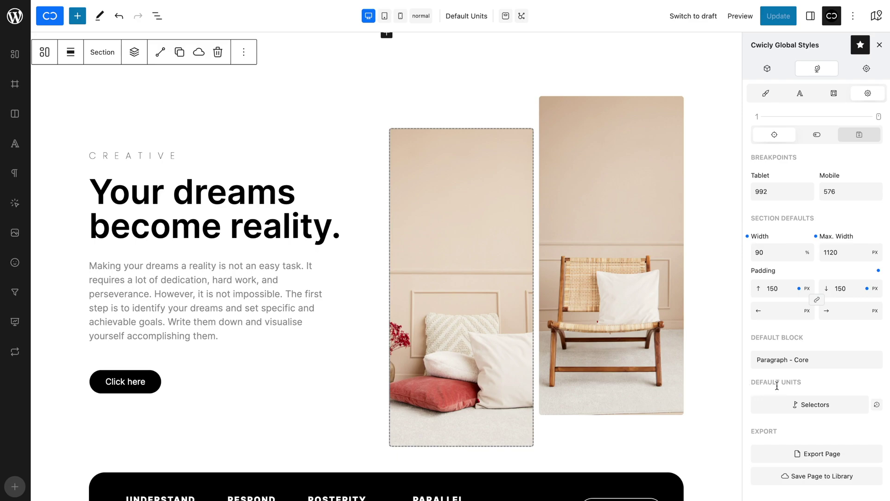
{"action": "left_click", "coordinate": [807, 405]}
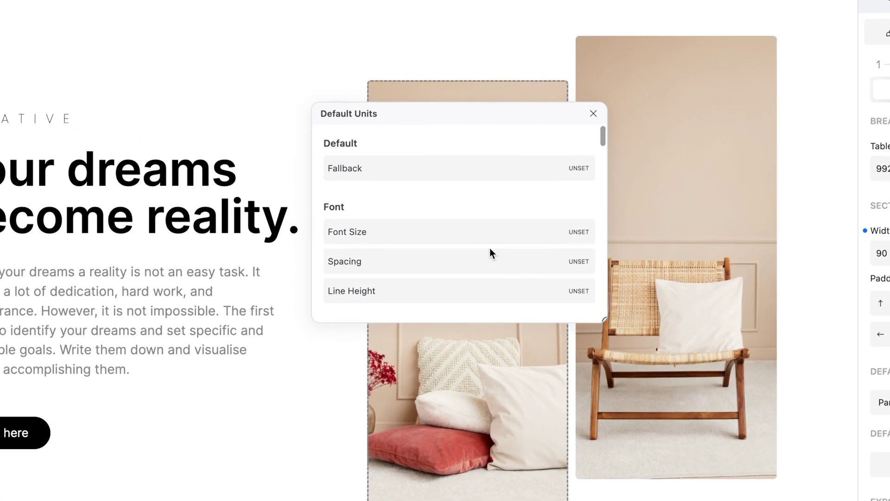
{"action": "scroll", "coordinate": [489, 247], "scroll_direction": "down", "scroll_amount": 2}
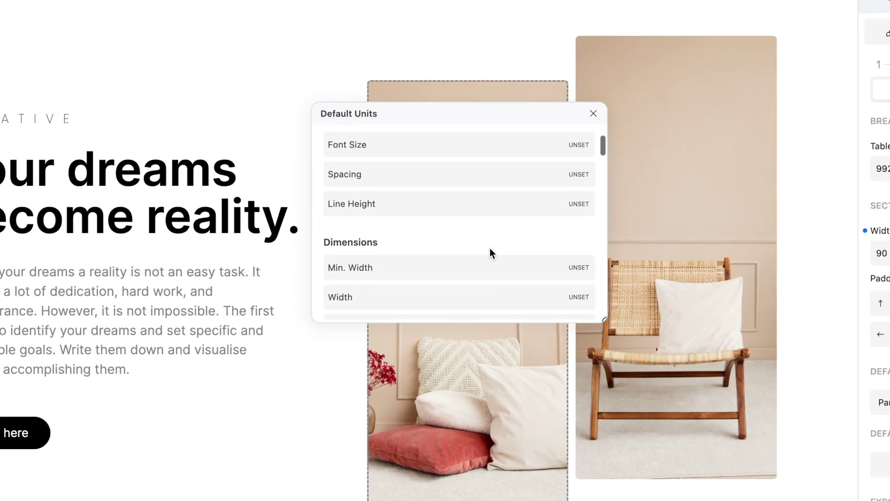
{"action": "scroll", "coordinate": [490, 248], "scroll_direction": "down", "scroll_amount": 3}
{"action": "scroll", "coordinate": [490, 247], "scroll_direction": "down", "scroll_amount": 2}
{"action": "scroll", "coordinate": [490, 248], "scroll_direction": "down", "scroll_amount": 2}
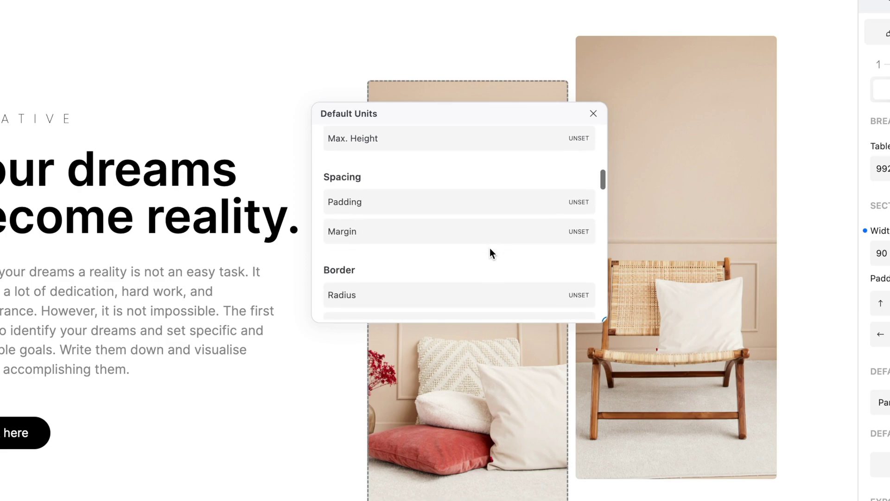
{"action": "scroll", "coordinate": [490, 248], "scroll_direction": "down", "scroll_amount": 1}
{"action": "scroll", "coordinate": [489, 248], "scroll_direction": "down", "scroll_amount": 2}
{"action": "scroll", "coordinate": [489, 248], "scroll_direction": "down", "scroll_amount": 1}
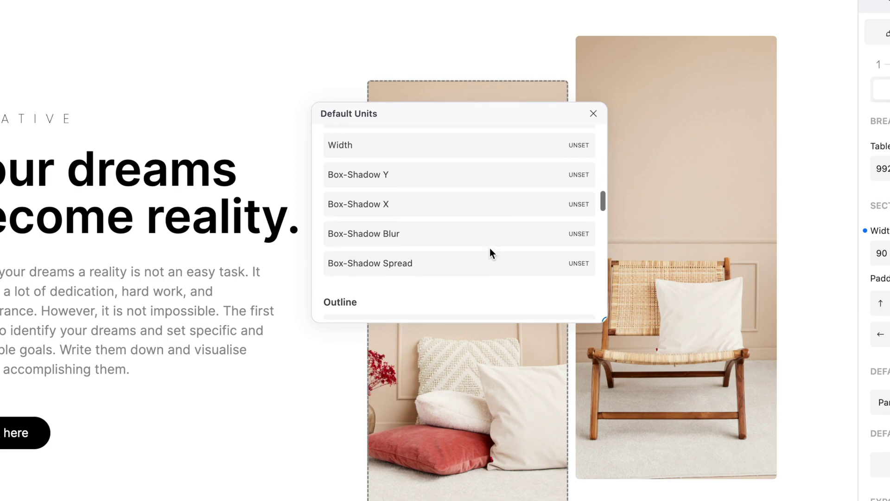
{"action": "scroll", "coordinate": [490, 248], "scroll_direction": "up", "scroll_amount": 3}
{"action": "scroll", "coordinate": [490, 248], "scroll_direction": "up", "scroll_amount": 3}
{"action": "scroll", "coordinate": [489, 248], "scroll_direction": "up", "scroll_amount": 1}
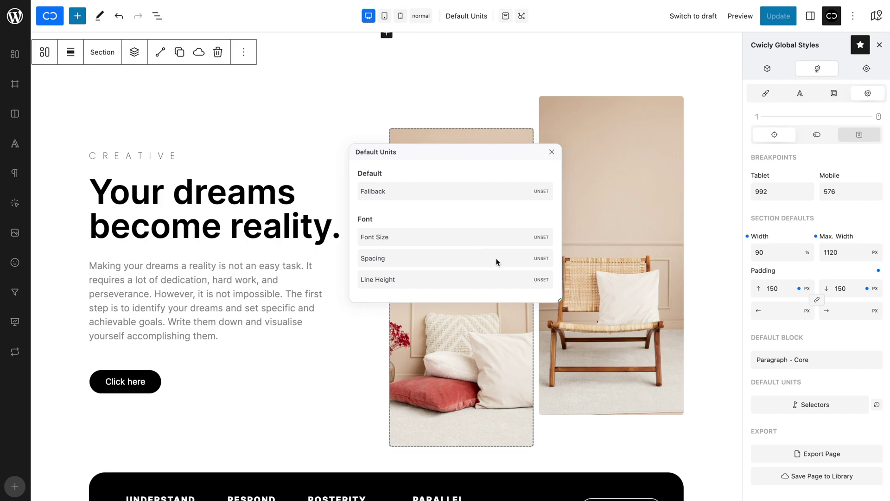
Step: Enlarge the Default Units dialog to three columns, move it up-left, then close it
{"action": "mouse_move", "coordinate": [559, 297]}
{"action": "left_mouse_down"}
{"action": "mouse_move", "coordinate": [774, 425]}
{"action": "mouse_move", "coordinate": [800, 480]}
{"action": "left_mouse_up"}
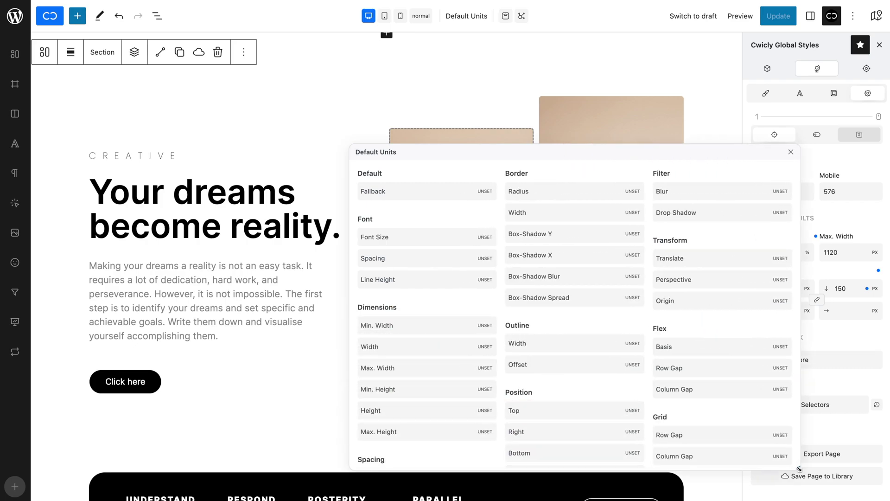
{"action": "left_click_drag", "start_coordinate": [571, 151], "coordinate": [403, 103]}
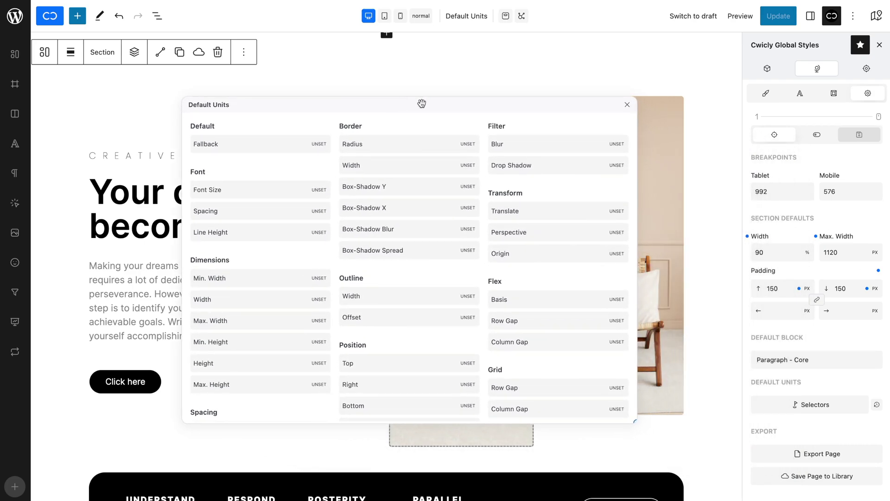
{"action": "left_click", "coordinate": [626, 107]}
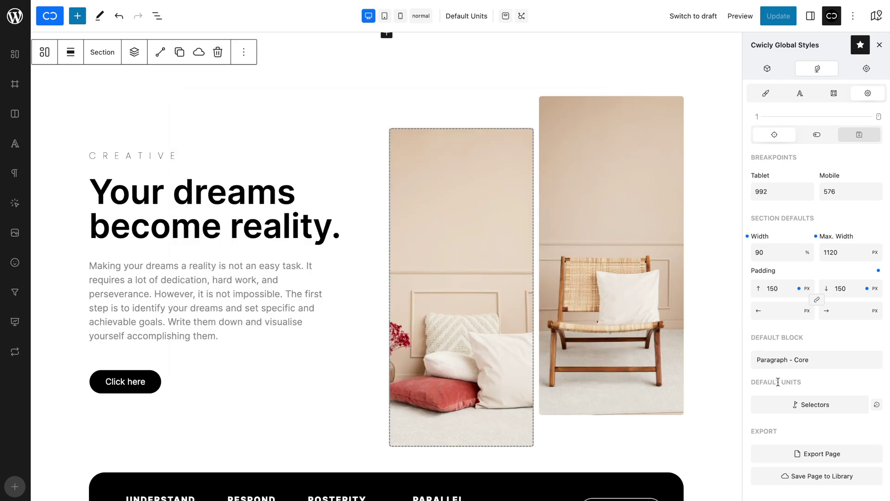
Step: Set the Font Size default unit to rem and confirm the block's Size field shows REM
{"action": "left_click", "coordinate": [788, 406]}
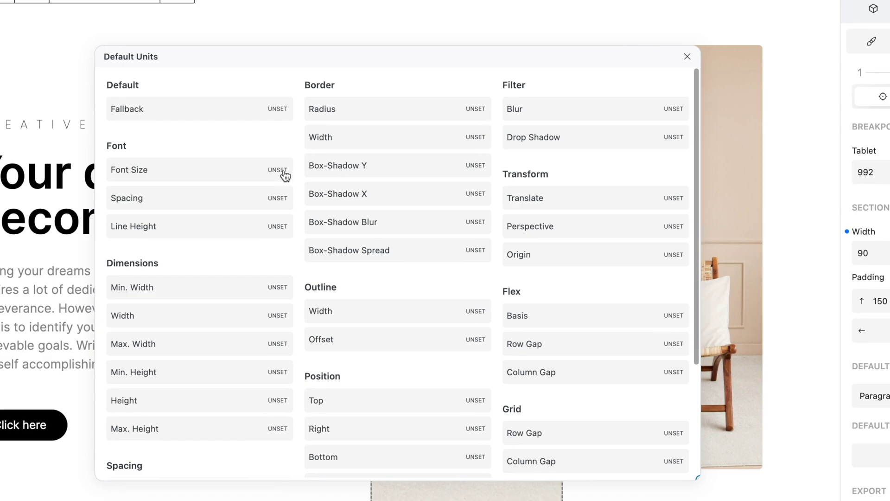
{"action": "left_click", "coordinate": [279, 170]}
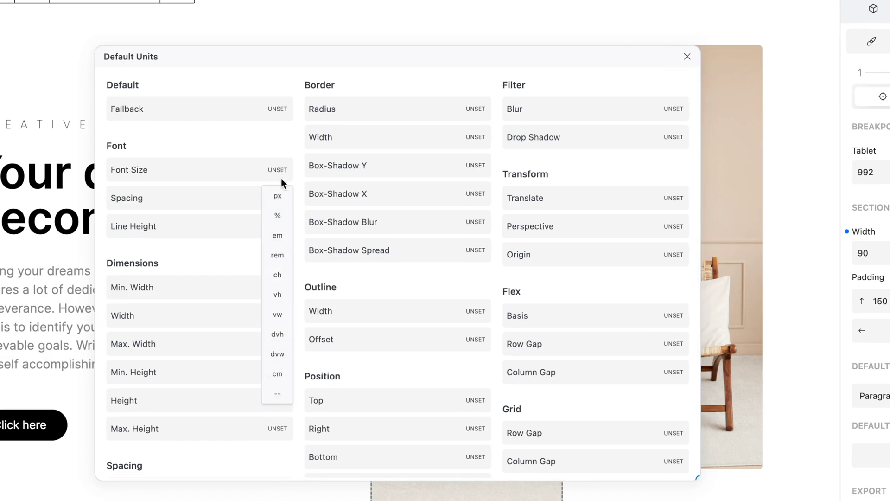
{"action": "left_click", "coordinate": [277, 254]}
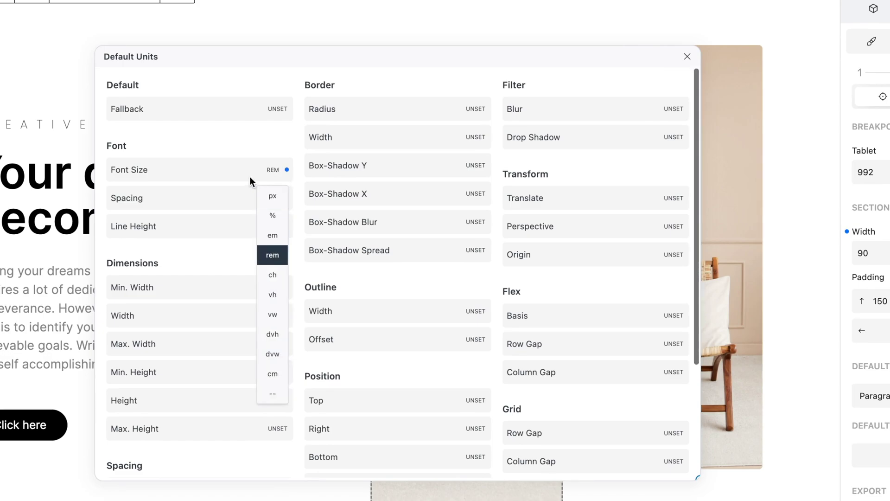
{"action": "left_click", "coordinate": [238, 146]}
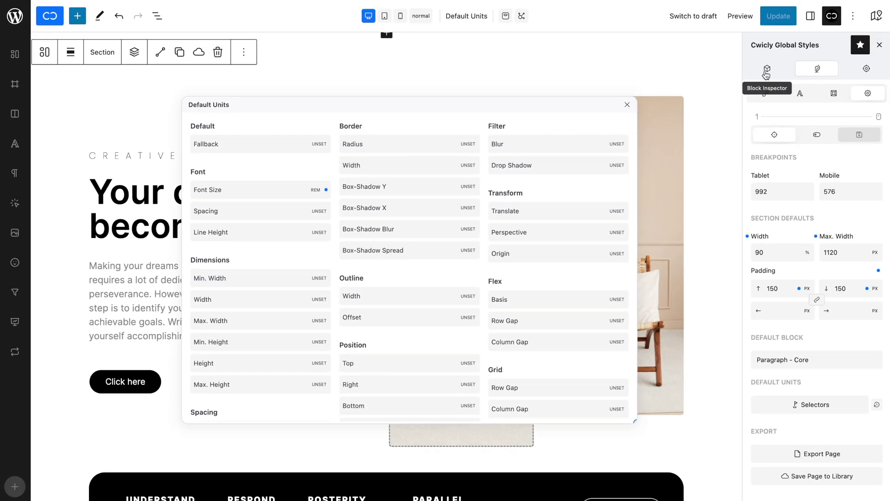
{"action": "left_click", "coordinate": [766, 70]}
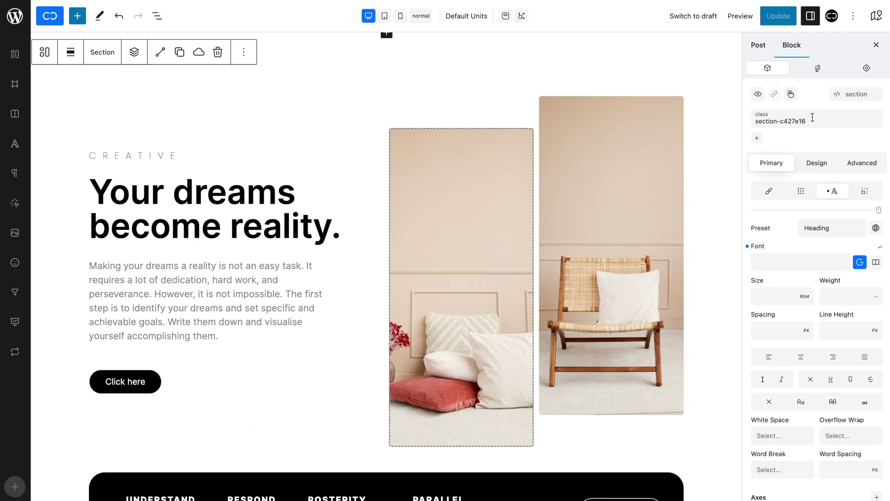
Step: Reopen Default Units from Global Styles settings, then clear Font Size and set it to em
{"action": "left_click", "coordinate": [860, 44]}
{"action": "left_click", "coordinate": [867, 93]}
{"action": "left_click", "coordinate": [810, 404]}
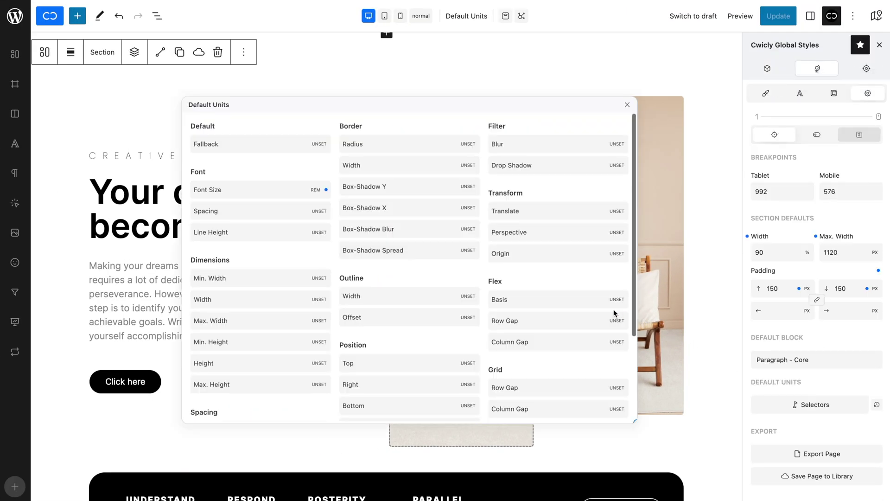
{"action": "left_click", "coordinate": [326, 190]}
{"action": "left_click", "coordinate": [318, 190]}
Step: Set Spacing to em, Line Height to dvh, Max. Width to ch, Outline Width to vh, Box-Shadow Y to dvw
{"action": "left_click", "coordinate": [320, 211]}
{"action": "left_click", "coordinate": [319, 233]}
{"action": "left_click", "coordinate": [320, 320]}
{"action": "left_click", "coordinate": [467, 296]}
{"action": "left_click", "coordinate": [466, 322]}
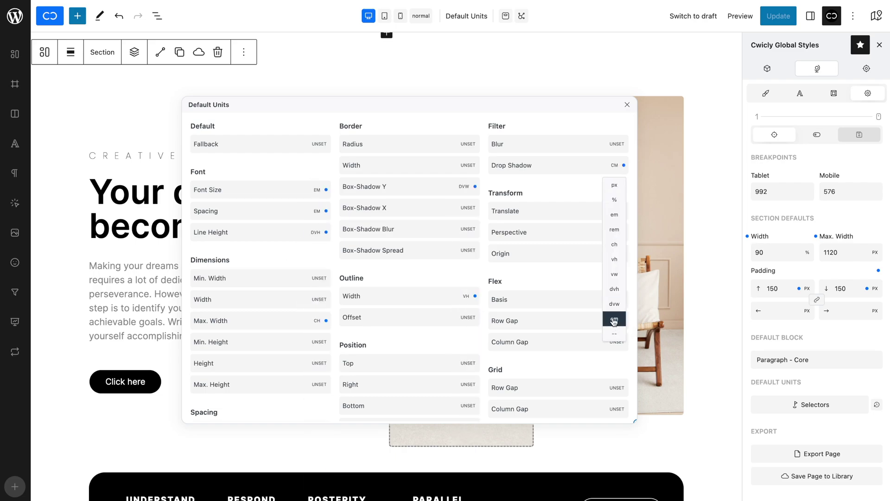
Step: Set Drop Shadow to cm, Flex Basis and Row Gap to em, and Box Shadow units to dvw
{"action": "left_click", "coordinate": [615, 308]}
{"action": "left_click", "coordinate": [616, 355]}
{"action": "left_click", "coordinate": [465, 319]}
{"action": "scroll", "coordinate": [468, 322], "scroll_direction": "down", "scroll_amount": 3}
{"action": "left_click", "coordinate": [613, 382]}
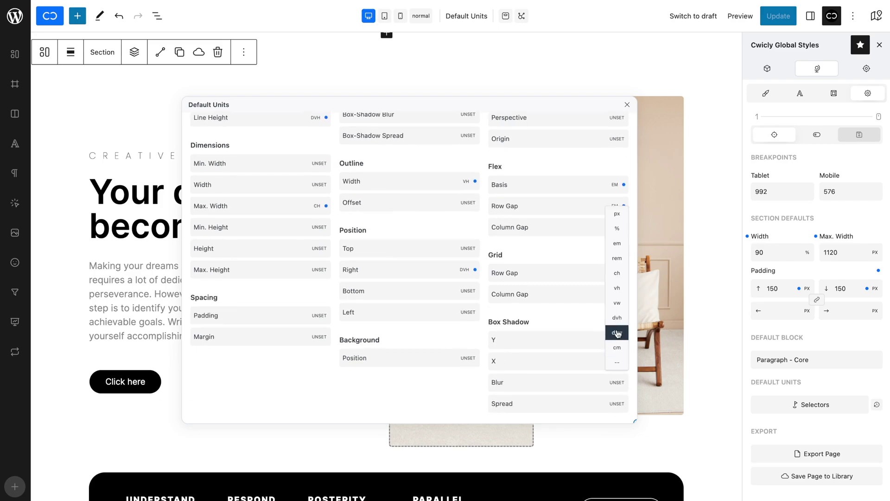
{"action": "left_click", "coordinate": [615, 333]}
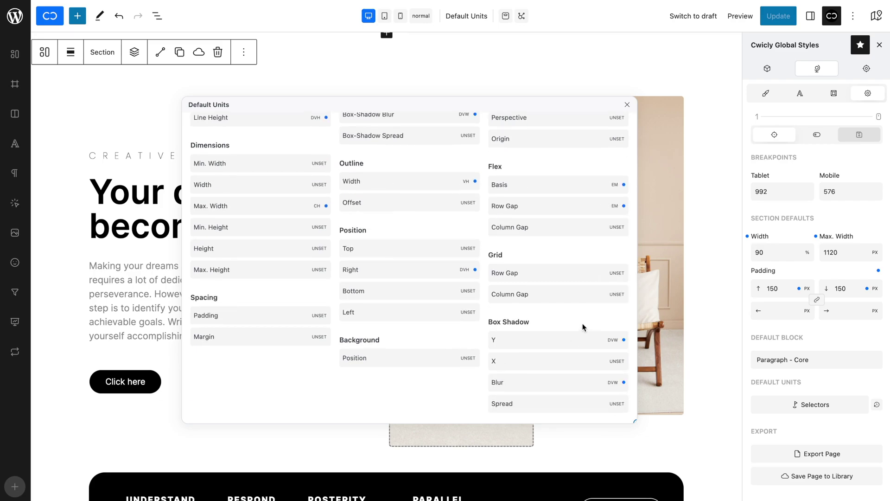
Step: Revert every default unit to unset using the reset icon beside Selectors
{"action": "left_click", "coordinate": [876, 408]}
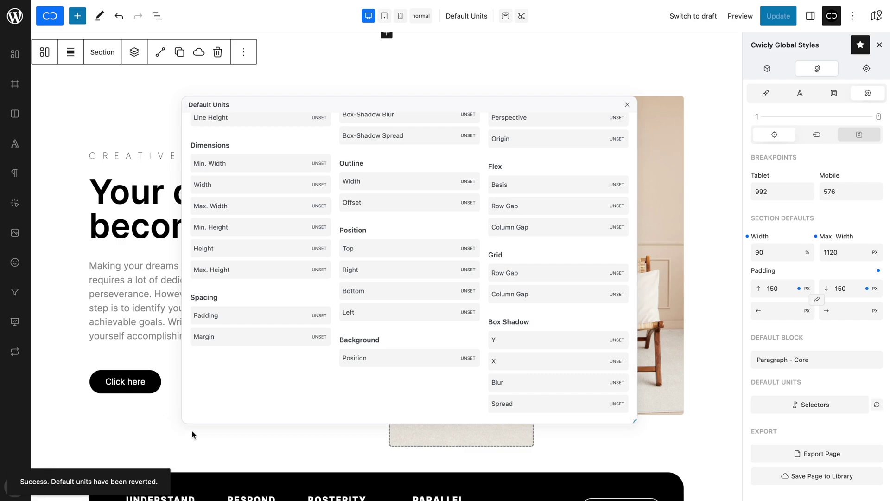
{"action": "scroll", "coordinate": [277, 364], "scroll_direction": "up", "scroll_amount": 3}
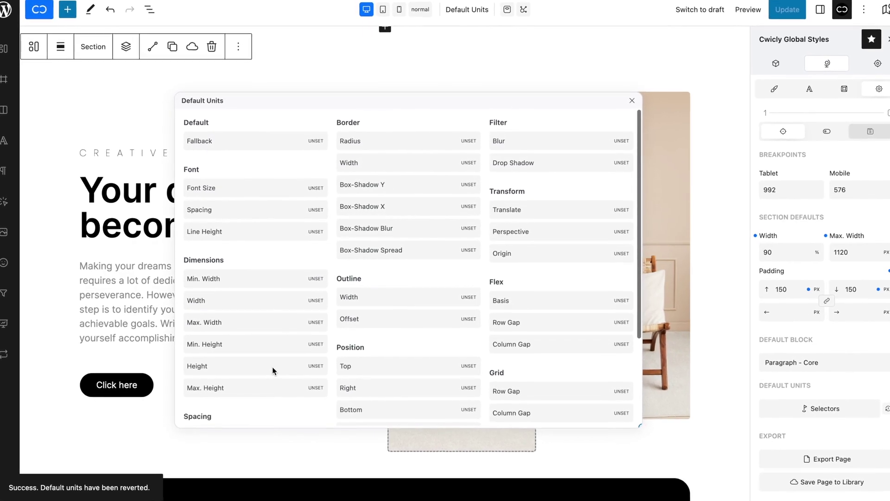